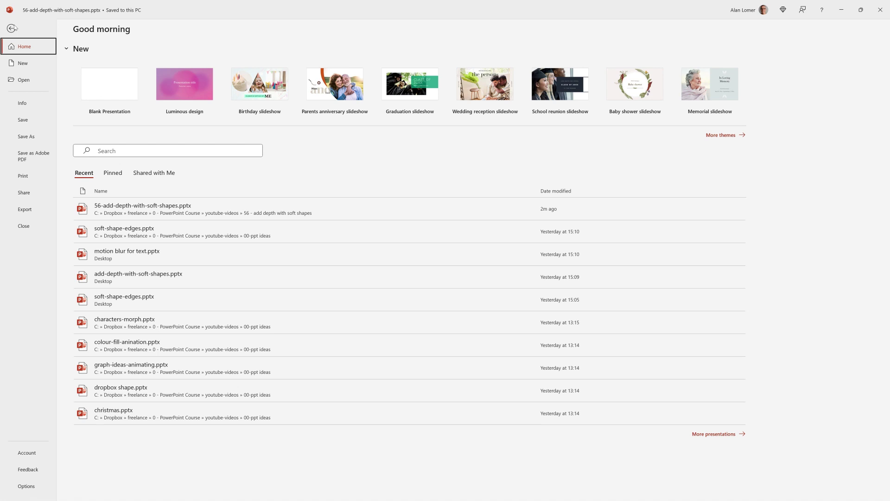
Step: Create a new blank presentation and switch its slide to the Blank layout
left_click(23, 63)
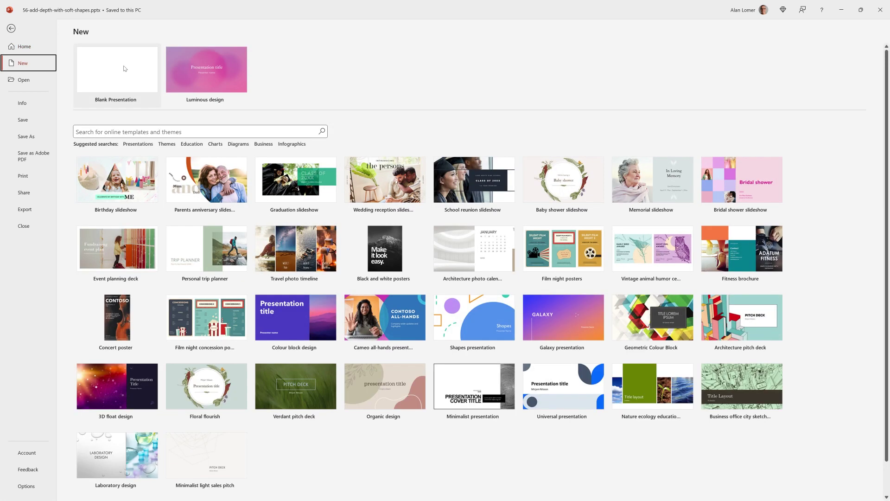
left_click(124, 69)
right_click(220, 153)
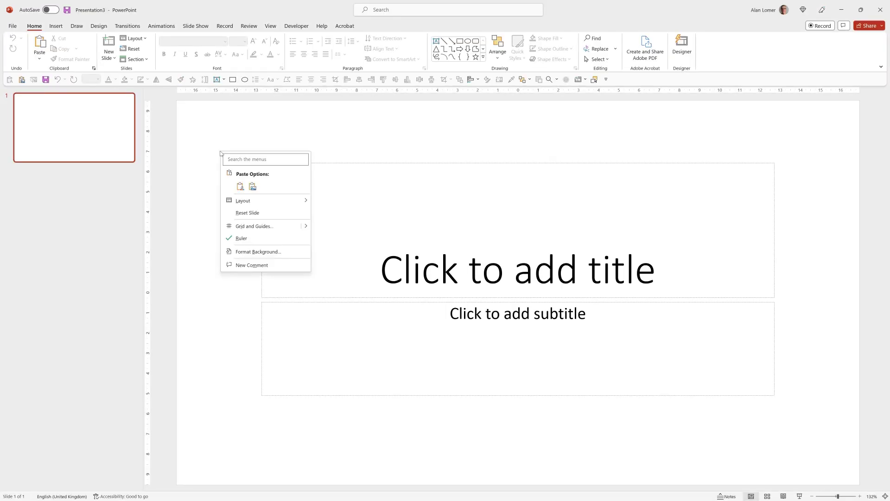
mouse_move(274, 207)
left_click(335, 312)
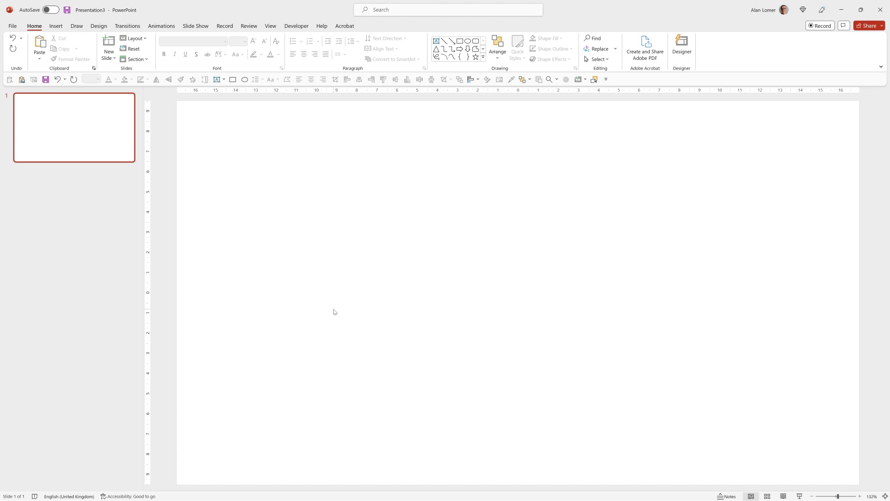
Step: Open the slide's Format Background settings to choose a solid fill colour
right_click(477, 205)
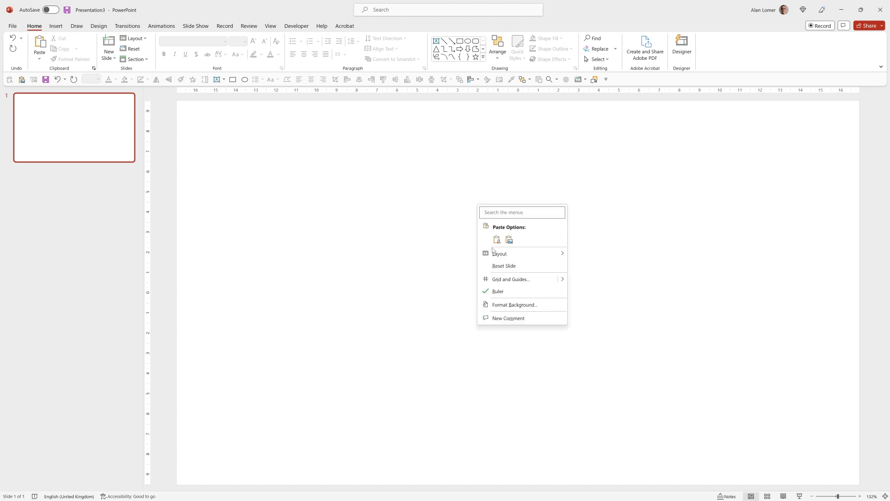
left_click(506, 305)
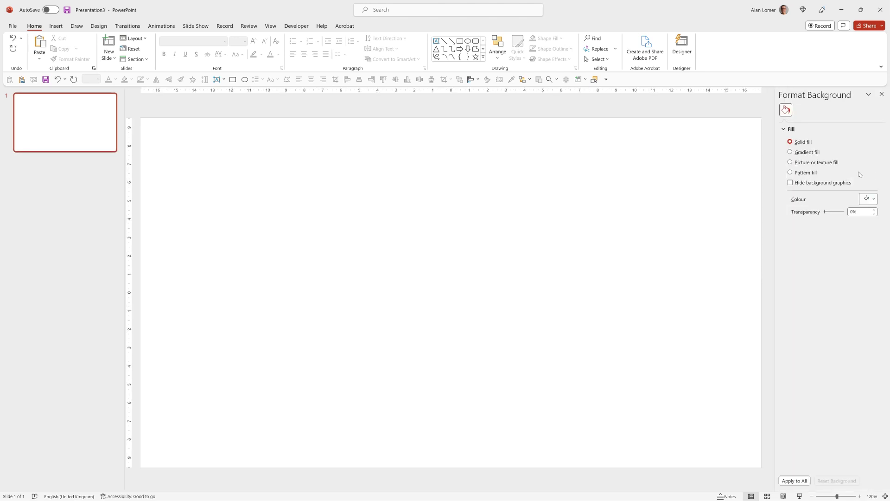
left_click(868, 199)
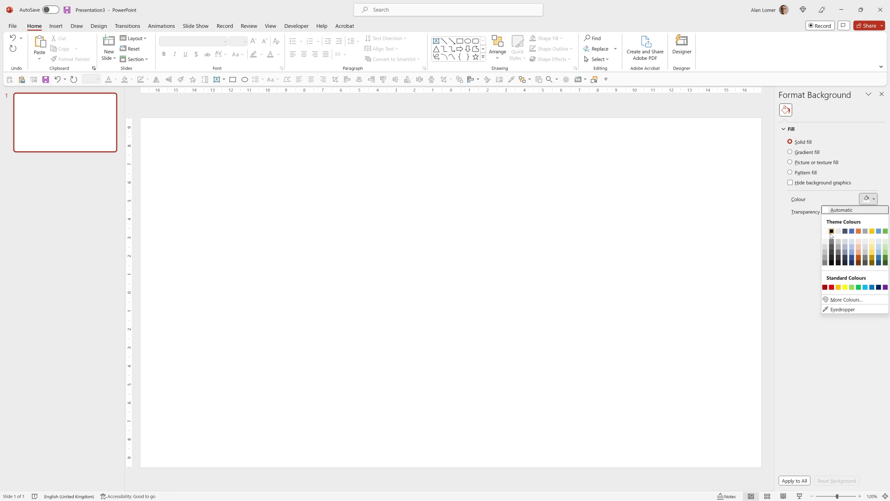
Step: Make the background black and paste the ADD DEPTH and WITH SOFT SHAPES text boxes
left_click(831, 231)
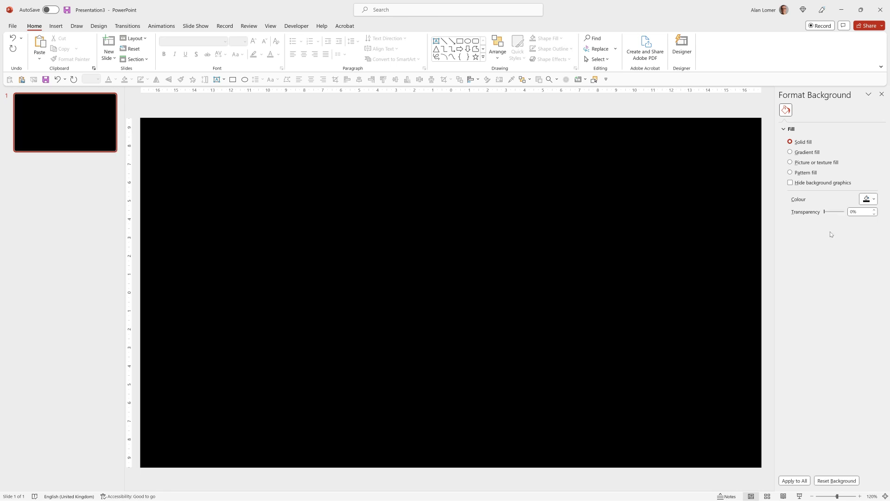
key("ctrl+v")
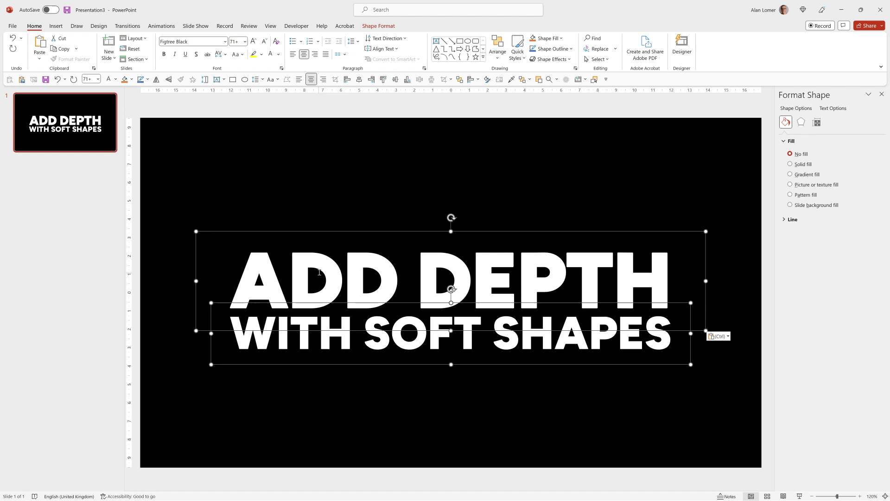
left_click(294, 256)
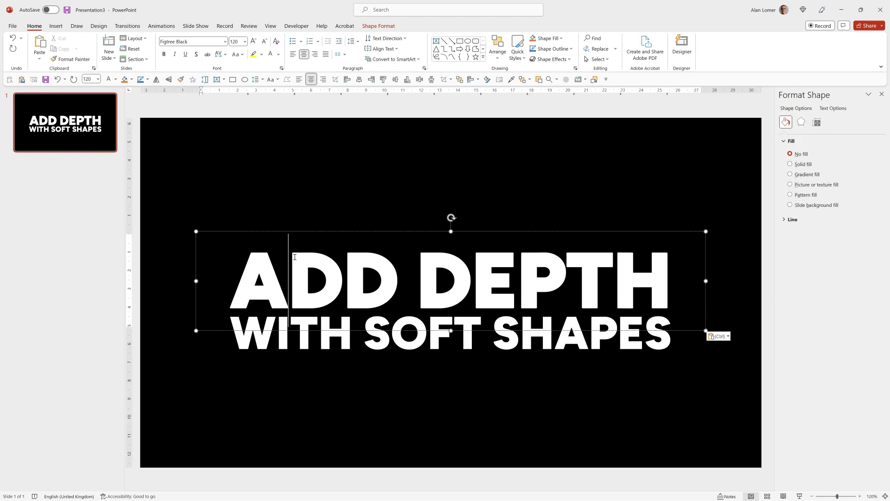
left_click(317, 341)
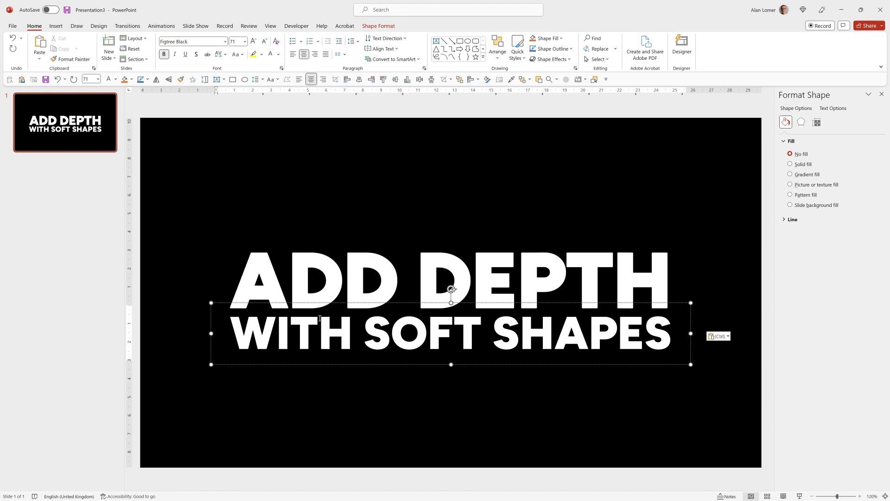
left_click(289, 269)
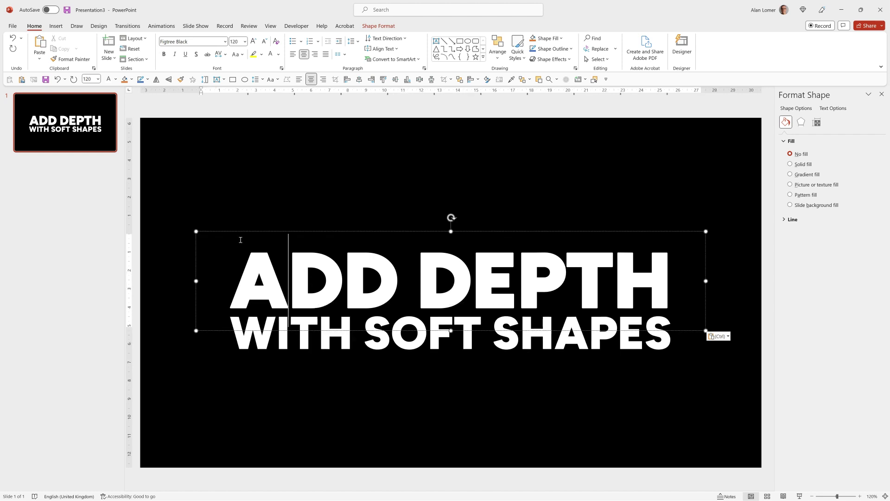
Step: Make ADD DEPTH outline-only lettering: no text fill with a solid text outline
right_click(197, 230)
left_click(229, 471)
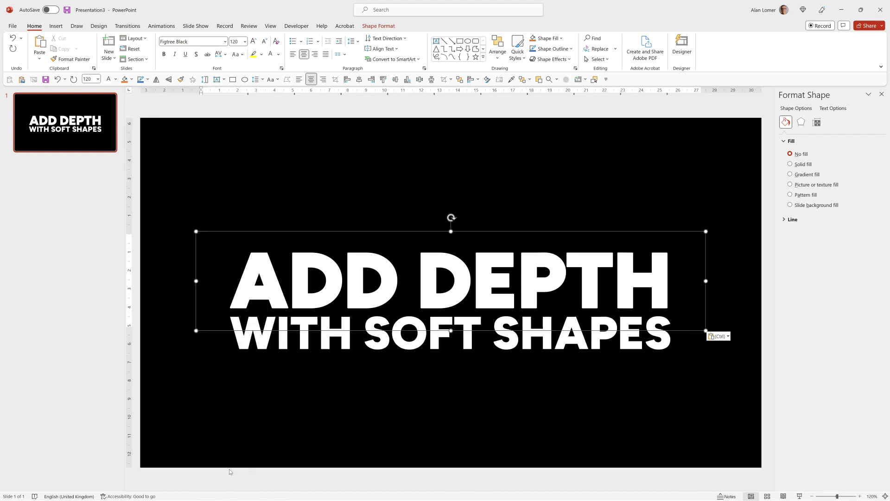
left_click(844, 110)
left_click(784, 237)
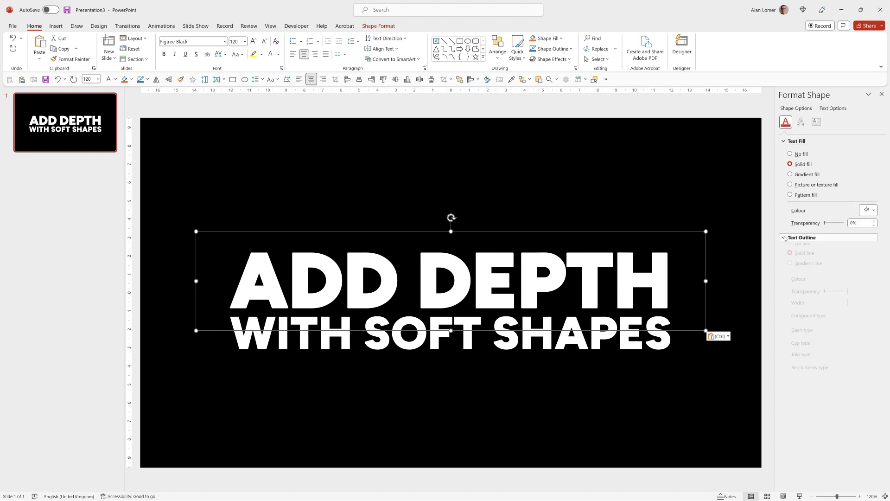
left_click_drag(867, 309, 841, 313)
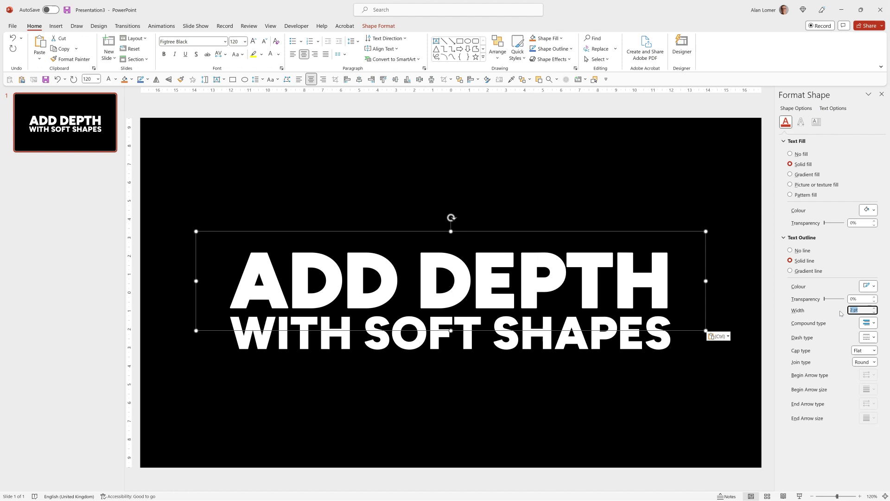
left_click(793, 155)
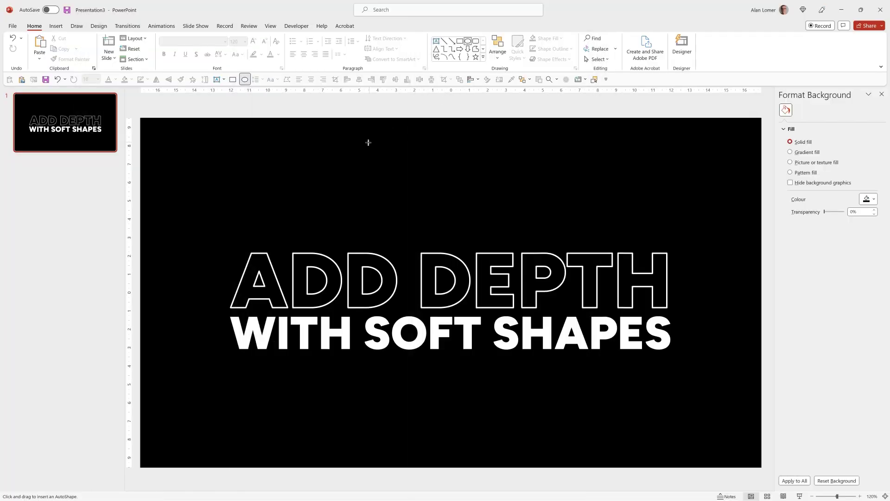
Step: Draw a small circle above the title with no line and a turquoise-to-red gradient fill
left_click(367, 157)
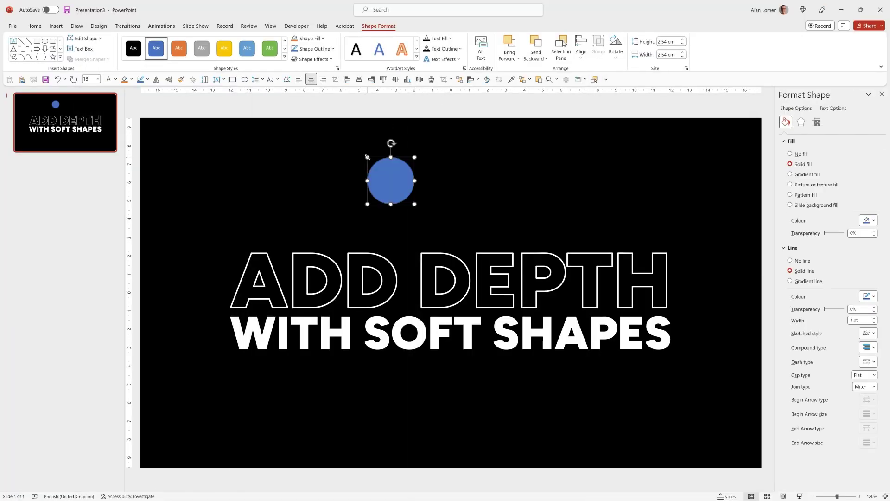
left_click(790, 261)
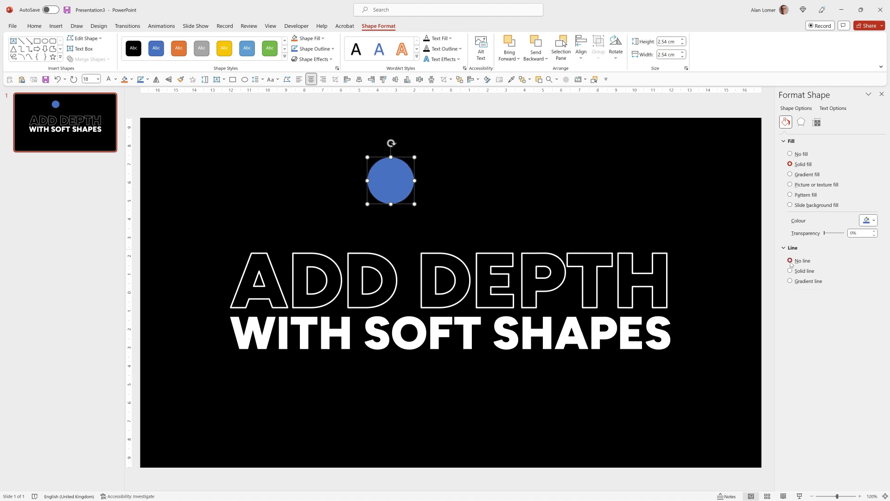
left_click(790, 174)
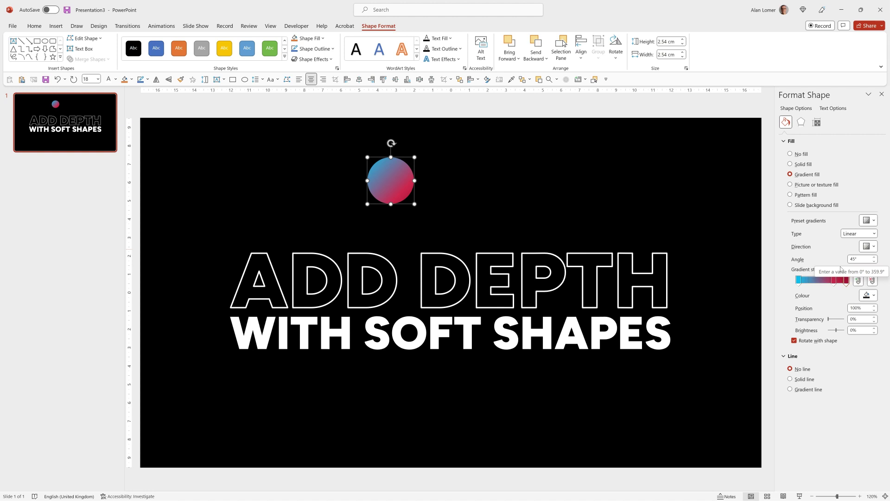
Step: Move the circle onto ADD DEPTH, send it to back, and enlarge it to 13 cm
left_click_drag(384, 174, 403, 246)
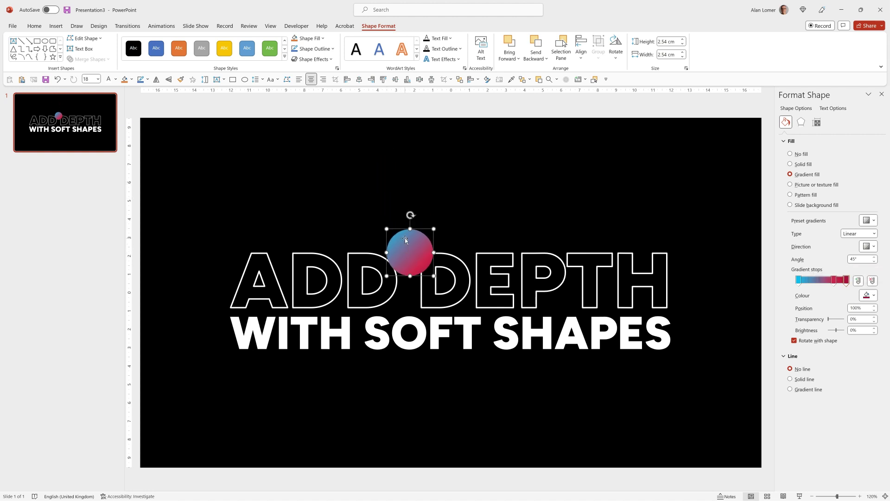
right_click(404, 238)
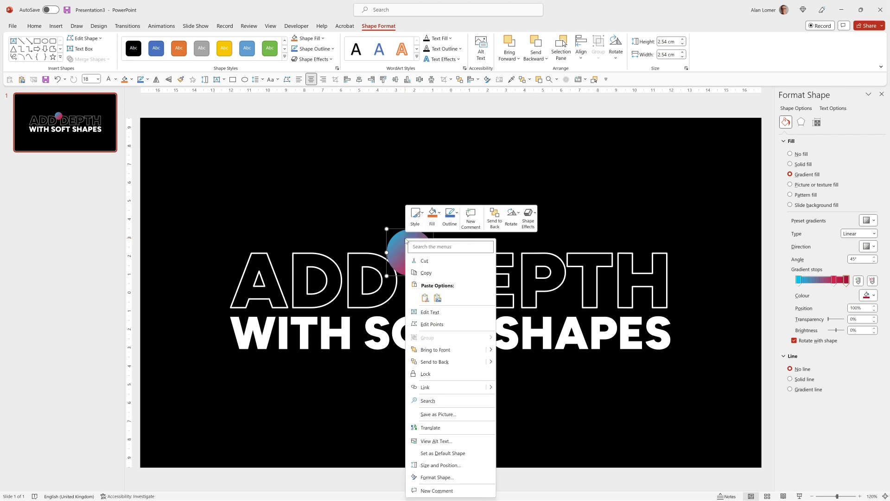
left_click(434, 362)
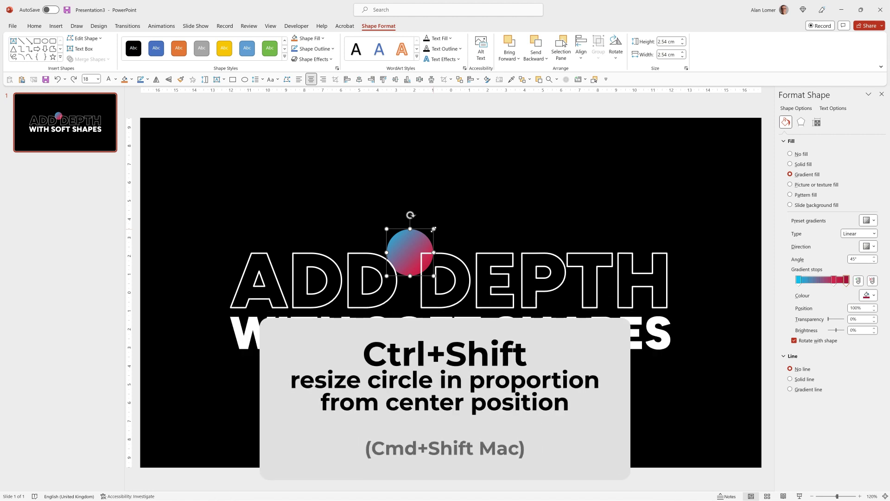
left_click_drag(433, 229, 530, 149)
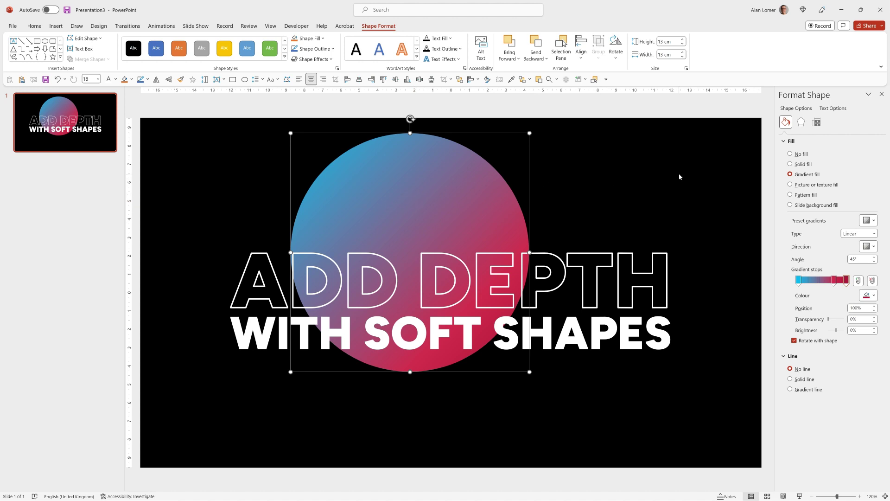
Step: Apply 22 pt Soft Edges to the large gradient circle via Shape Effects
left_click(801, 123)
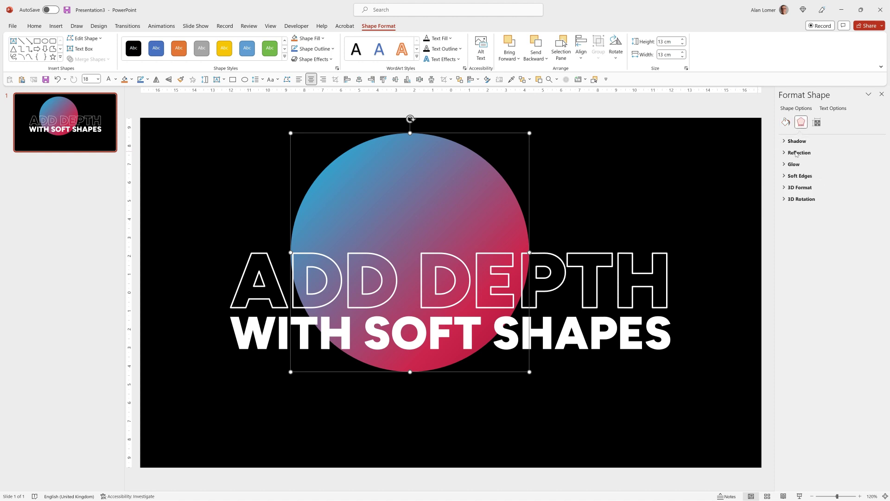
left_click(798, 176)
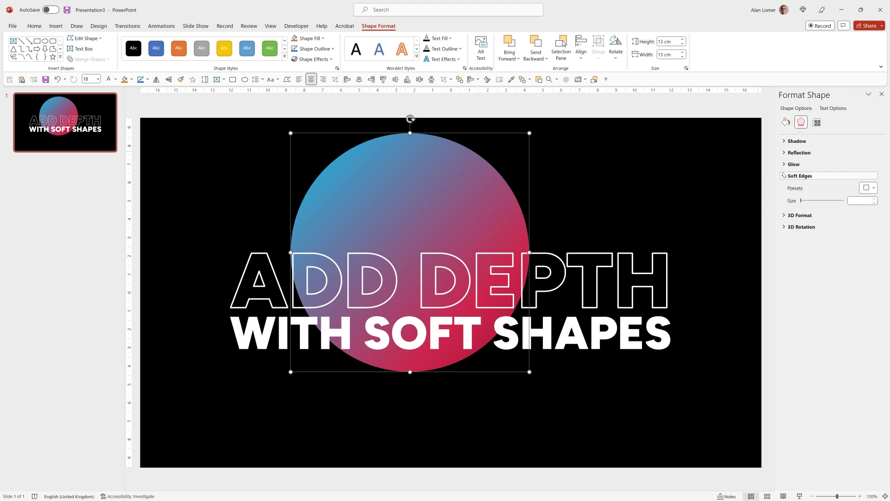
left_click(858, 200)
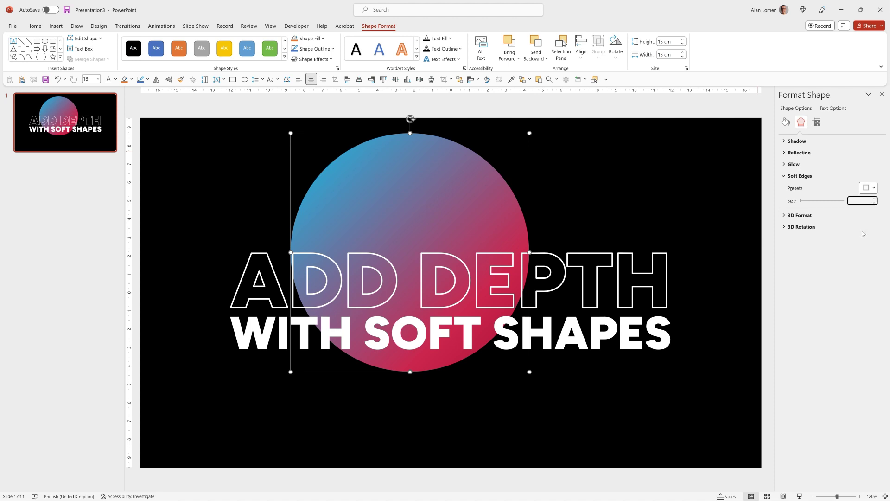
type("22")
key("Return")
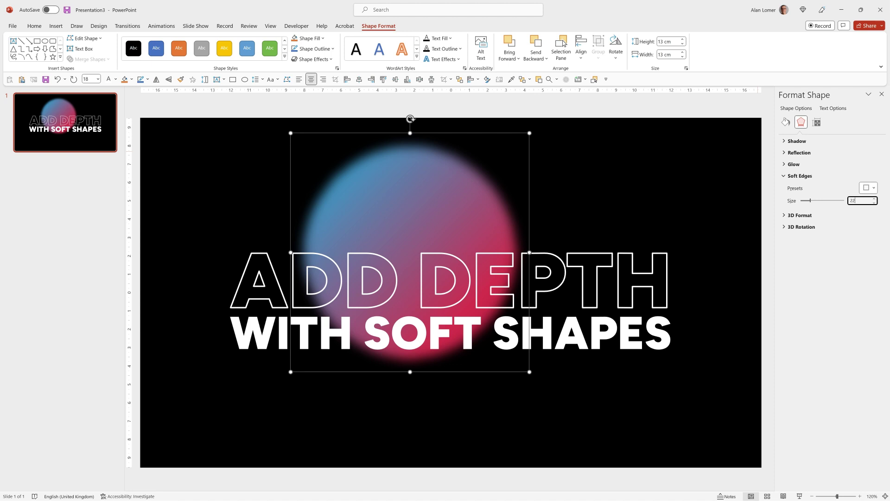
key("Return")
Step: Duplicate the soft circle and place a small copy at the title's upper left
key("ctrl+d")
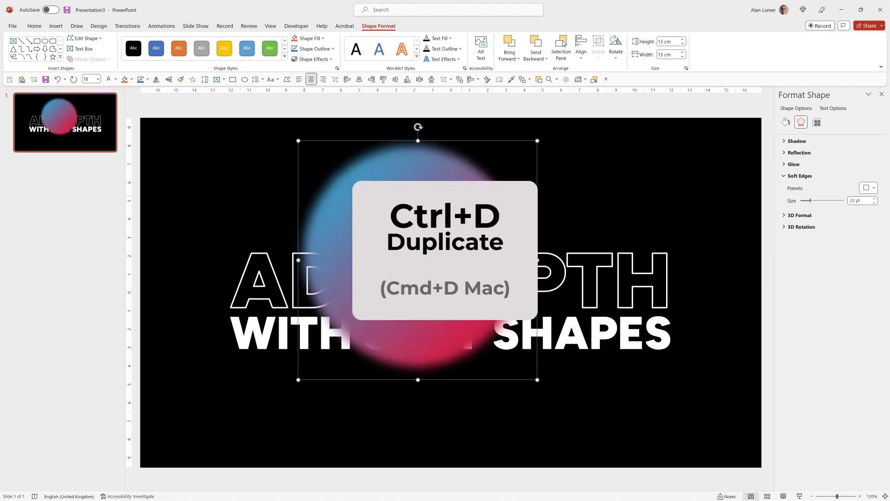
left_click_drag(530, 153, 310, 220)
key("Escape")
left_click_drag(299, 249, 248, 238)
Step: Set the small circle's soft edges to 10 pt and send it behind the title
left_click(860, 200)
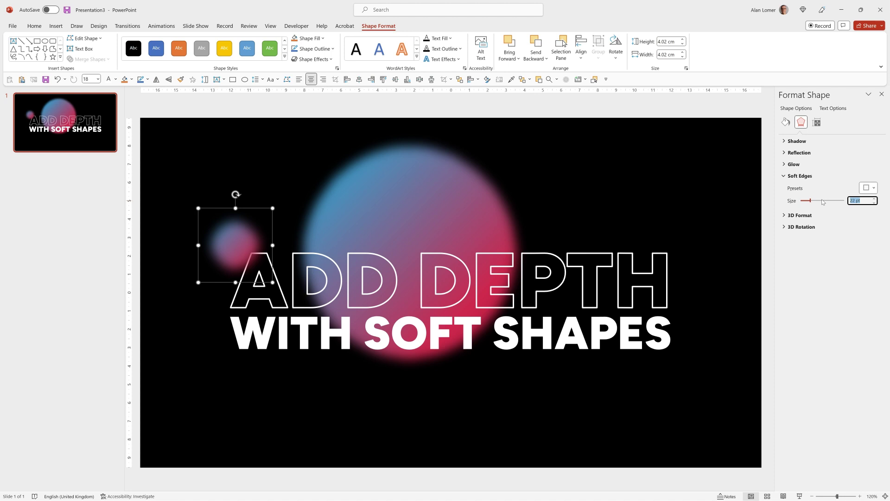
type("10")
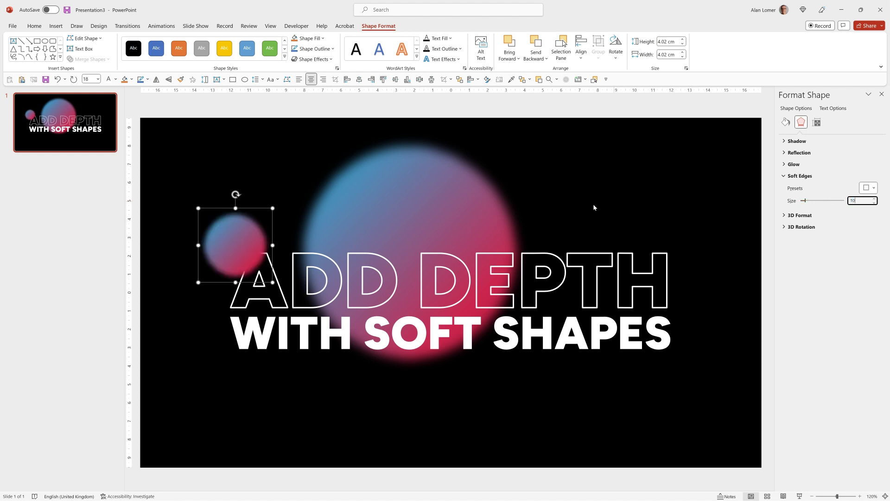
right_click(240, 242)
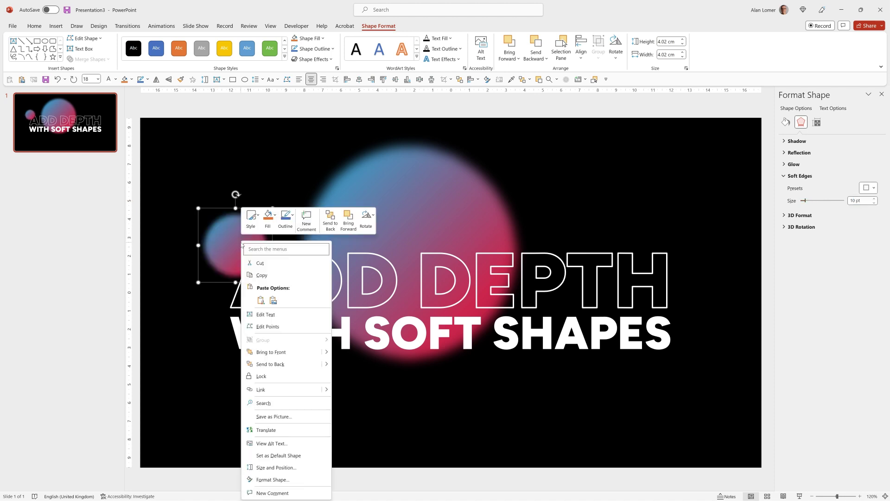
left_click(263, 363)
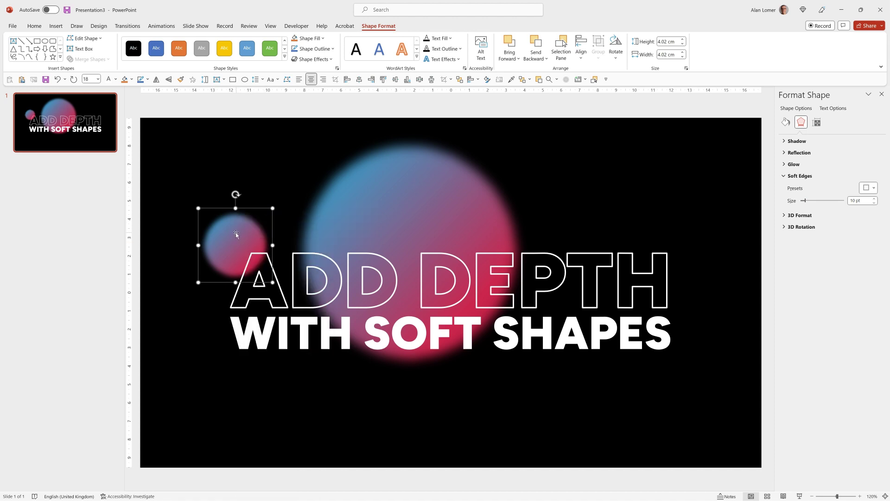
Step: Copy the small circle to the lower left with 5 pt soft edges, enlarging it slightly
left_click_drag(236, 231, 262, 366, "ctrl")
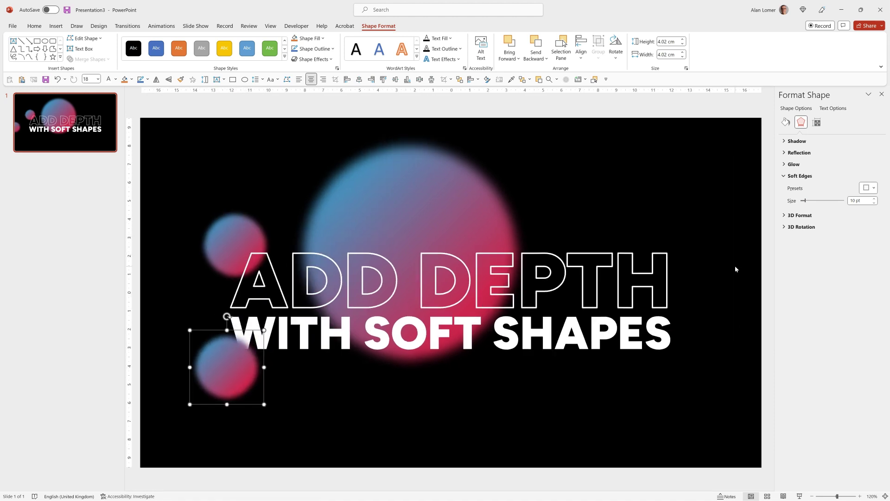
triple_click(864, 201)
type("5")
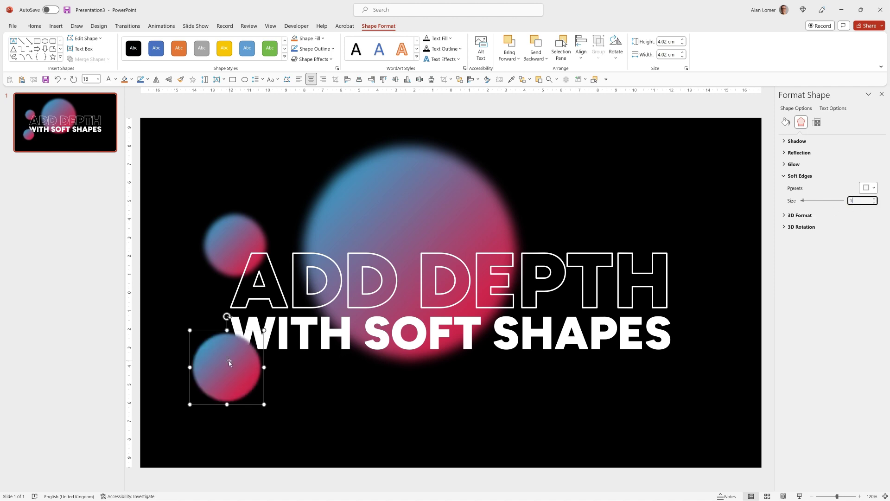
left_click_drag(228, 364, 227, 367)
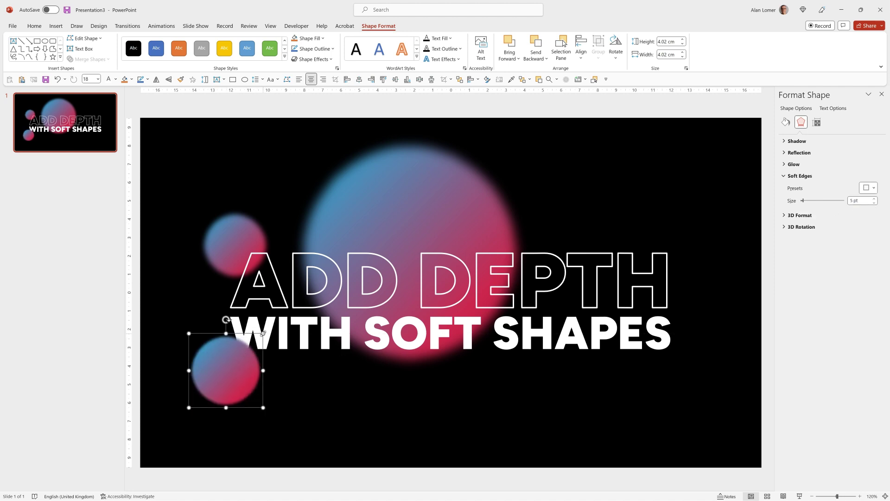
left_click_drag(263, 337, 267, 330)
Step: Place another copy over SHAPES and bring the WITH SOFT SHAPES text to the front
left_click_drag(238, 357, 621, 345)
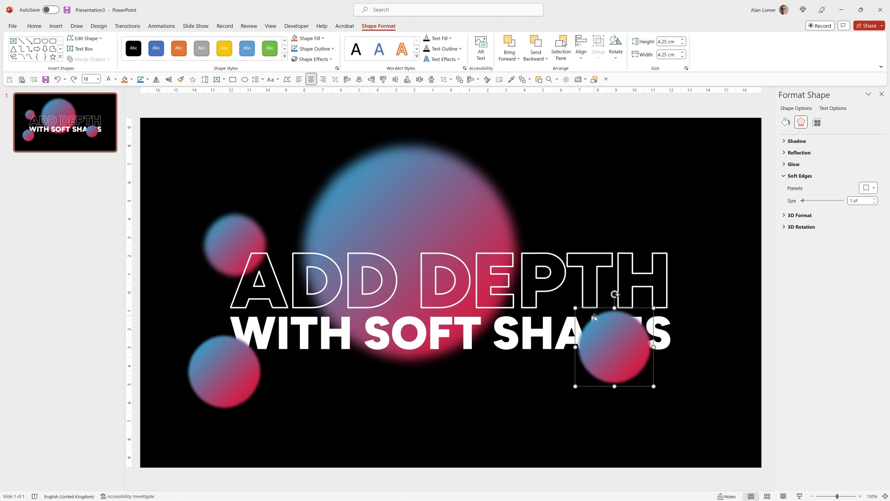
left_click_drag(611, 335, 614, 319)
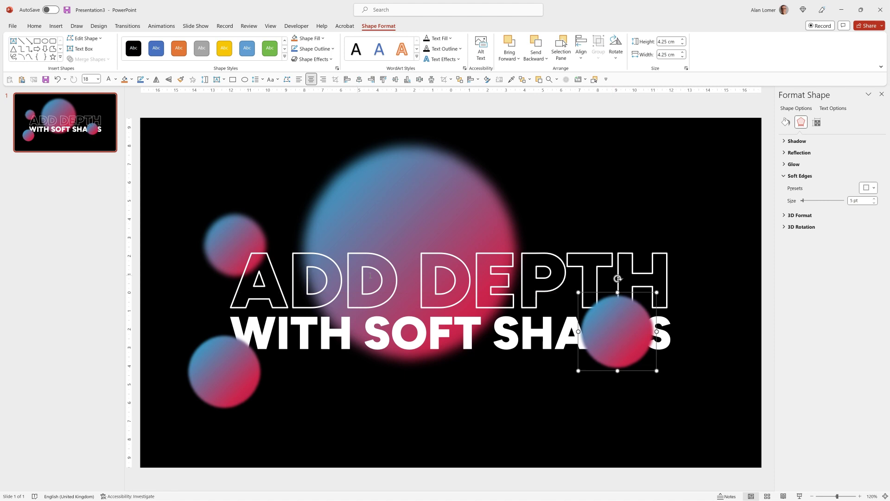
left_click(589, 321)
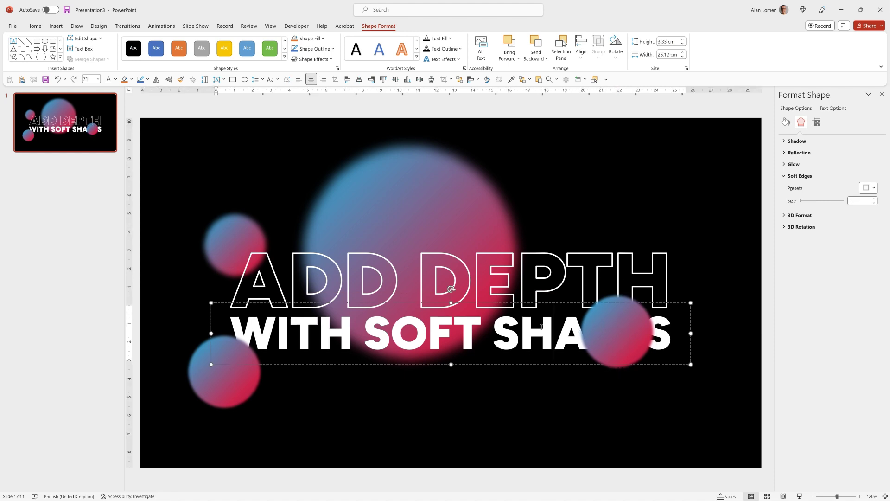
right_click(690, 303)
left_click(721, 157)
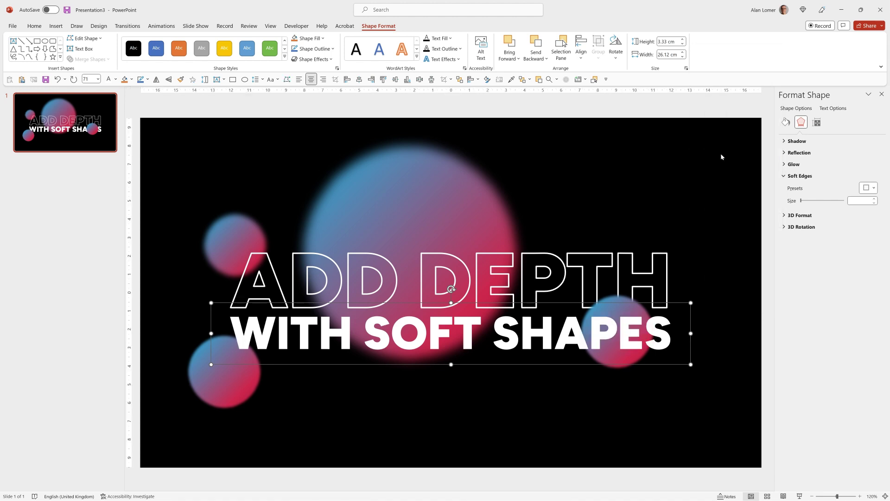
left_click(199, 357)
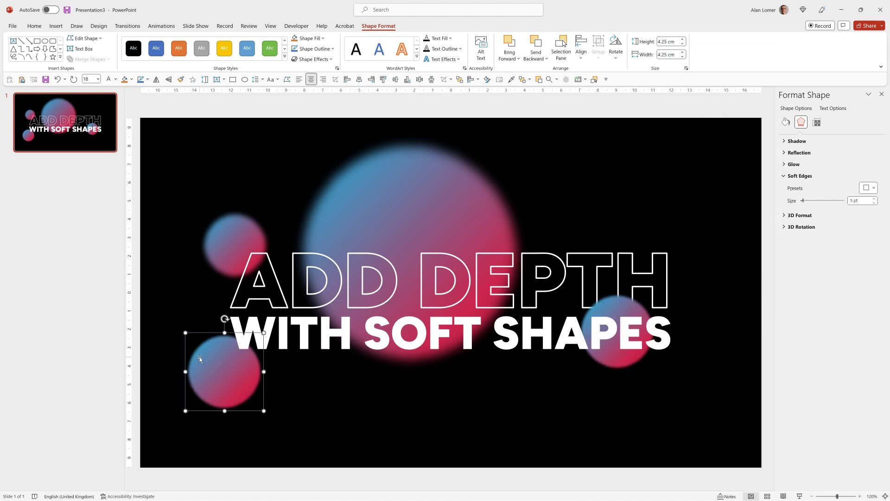
right_click(199, 357)
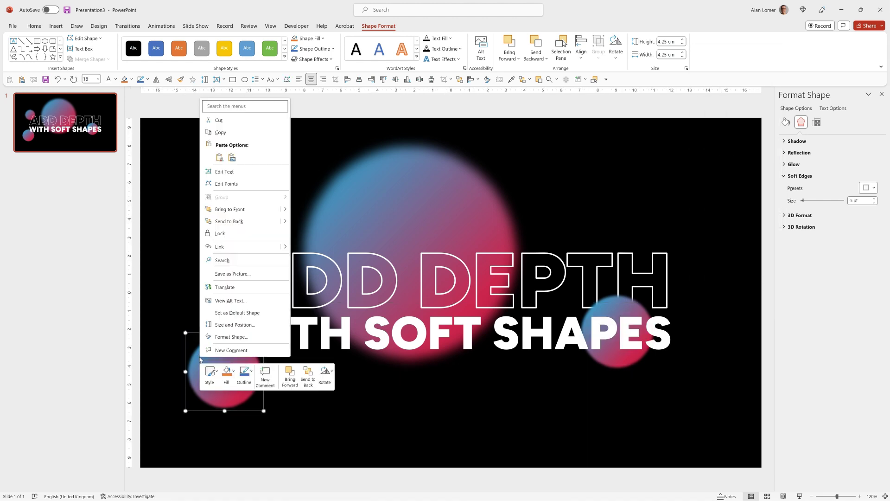
left_click(231, 209)
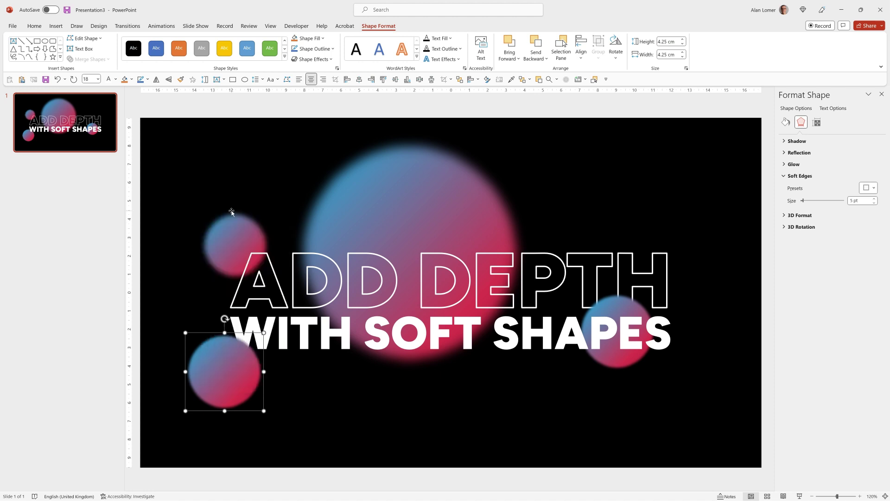
Step: Enlarge the right circle to 7.25 cm and give it 12 pt soft edges
left_click(612, 306)
left_click_drag(655, 369, 711, 422)
left_click_drag(672, 400, 657, 398)
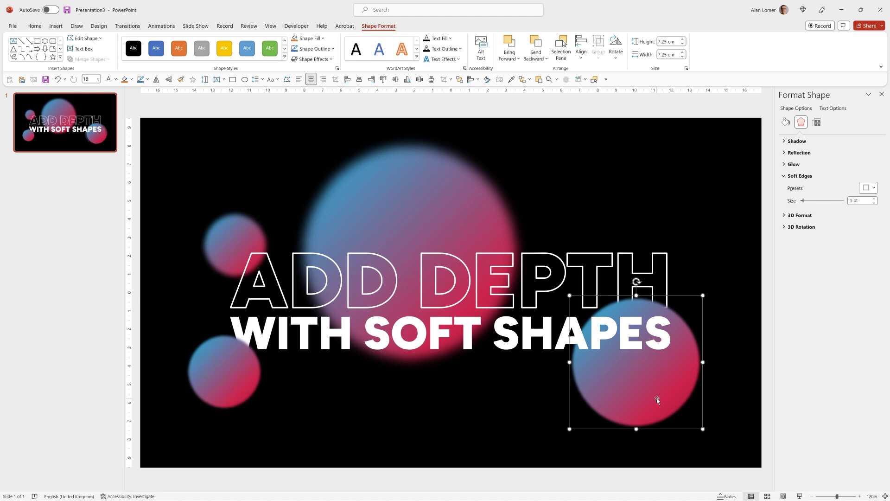
double_click(860, 201)
type("12")
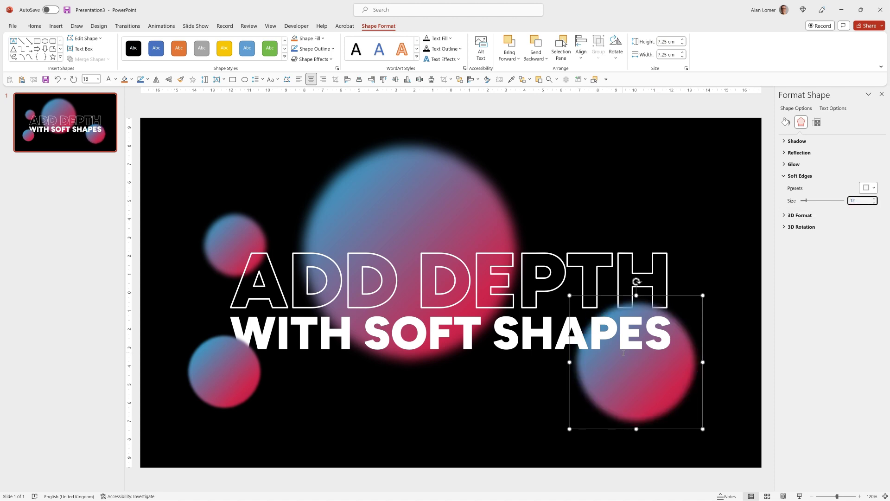
left_click(625, 388)
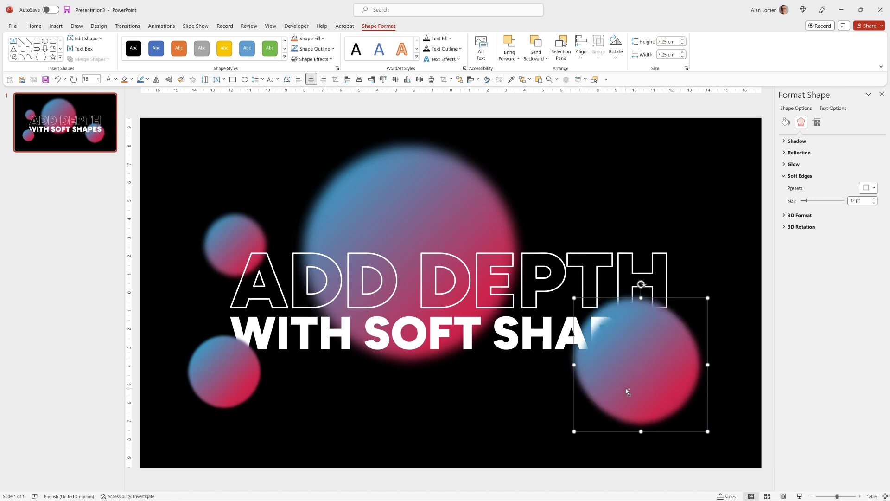
Step: Move the circle to the top right, shrink it to 6.36 cm with 6 pt soft edges
left_click_drag(626, 388, 636, 195)
left_click_drag(699, 135, 683, 152)
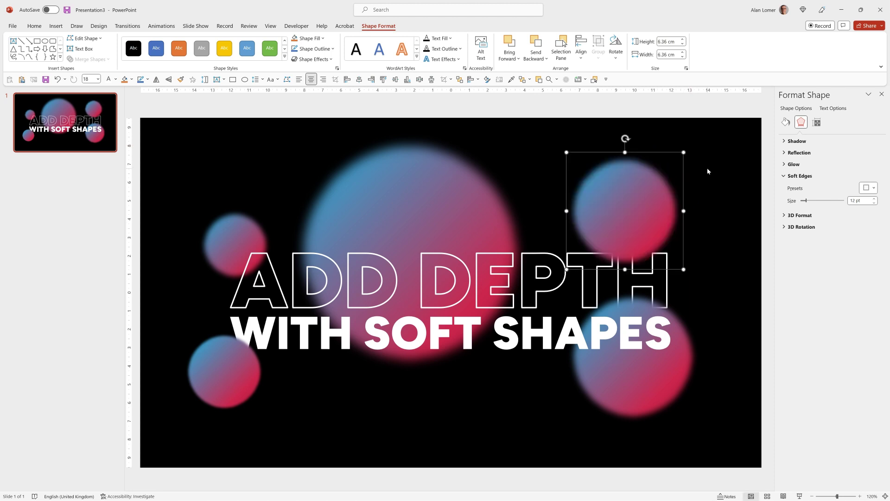
left_click_drag(871, 200, 849, 201)
type("6")
key("Return")
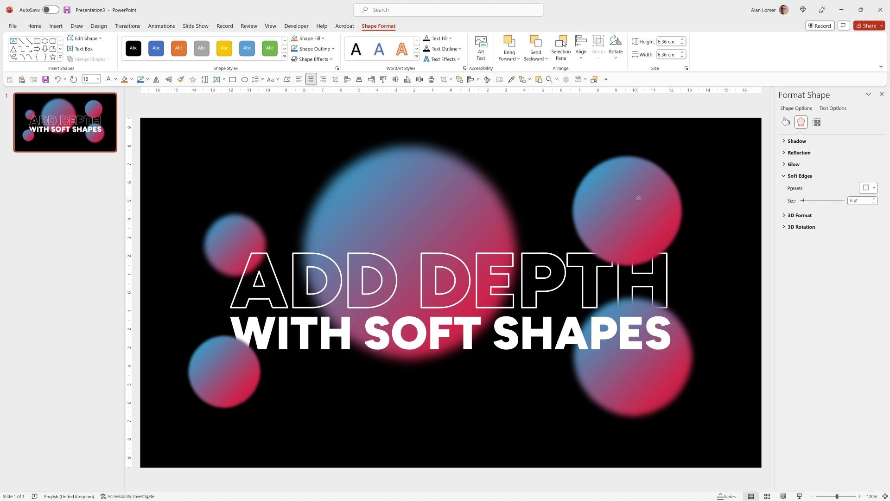
left_click_drag(638, 198, 629, 195)
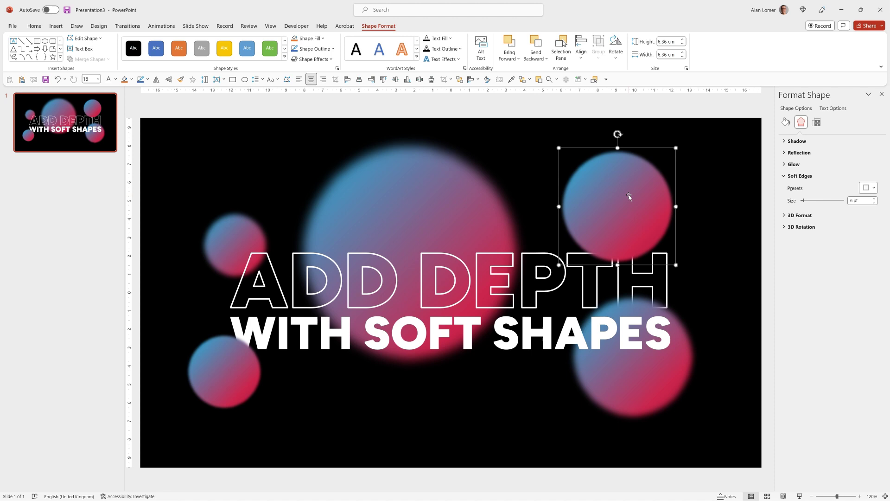
left_click(742, 404)
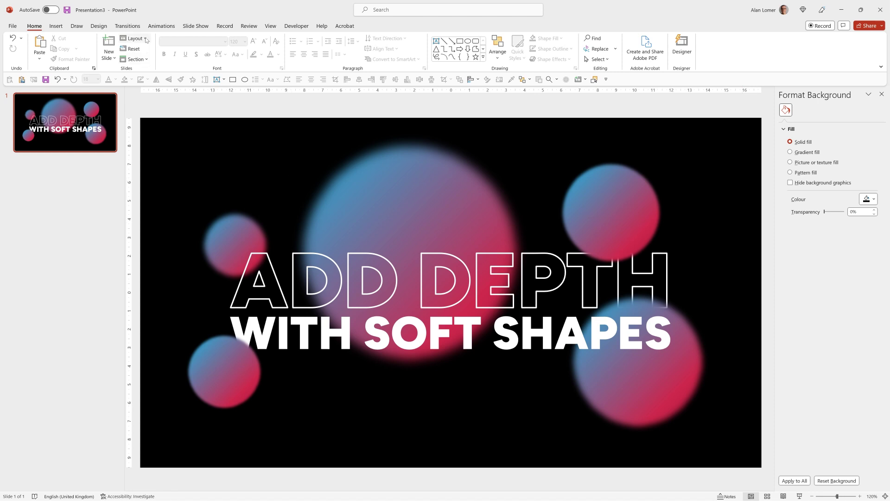
Step: Duplicate slide 1 with Ctrl+D and apply the Morph transition to the new slide 2
left_click(65, 116)
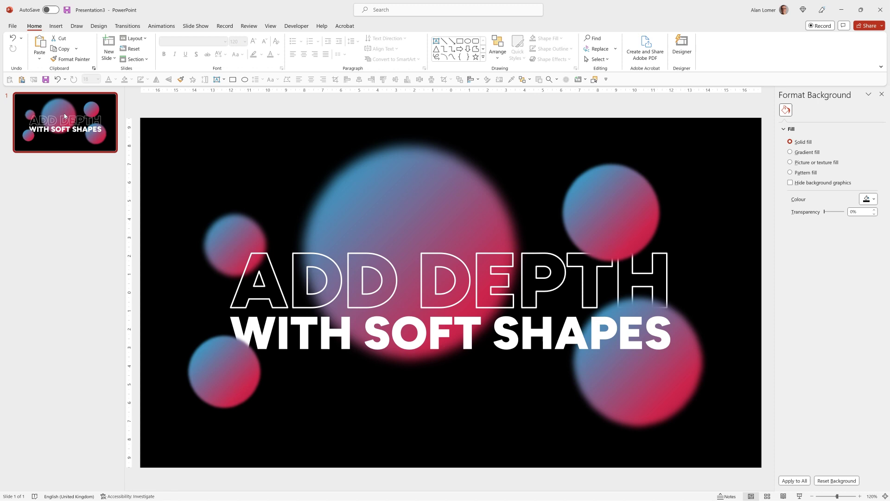
key("ctrl+d")
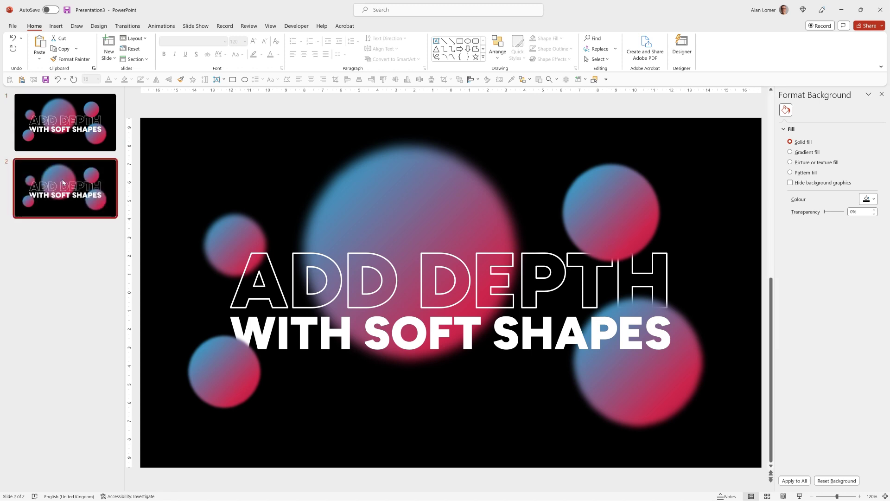
left_click(127, 26)
left_click(84, 48)
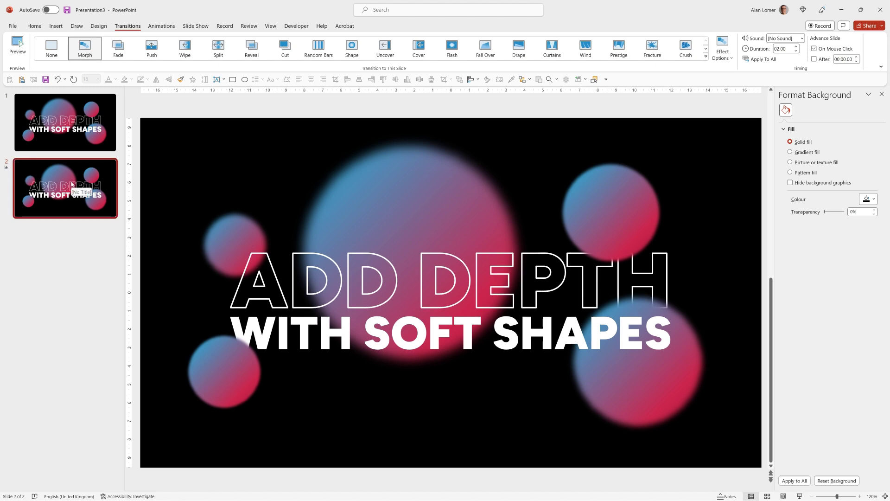
Step: On slide 1, shrink the large blurred centre circle to a tiny dot
left_click(63, 134)
left_click(421, 187)
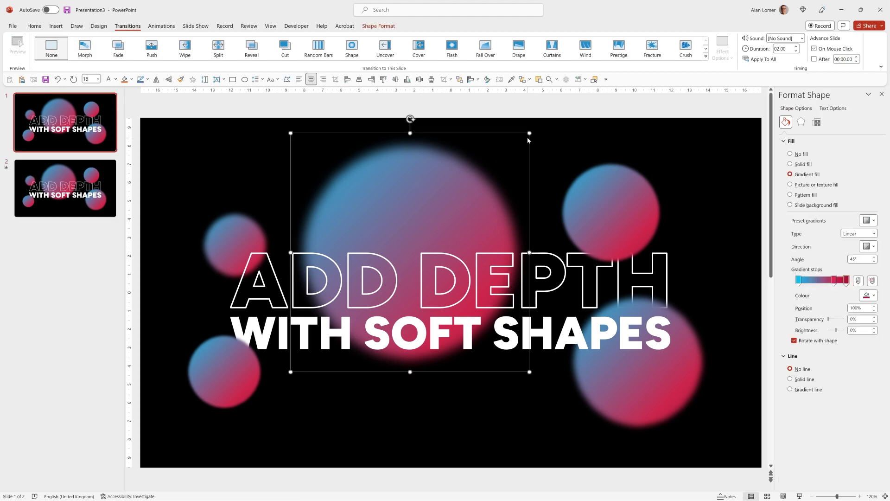
left_click_drag(529, 133, 415, 248)
left_click(70, 130)
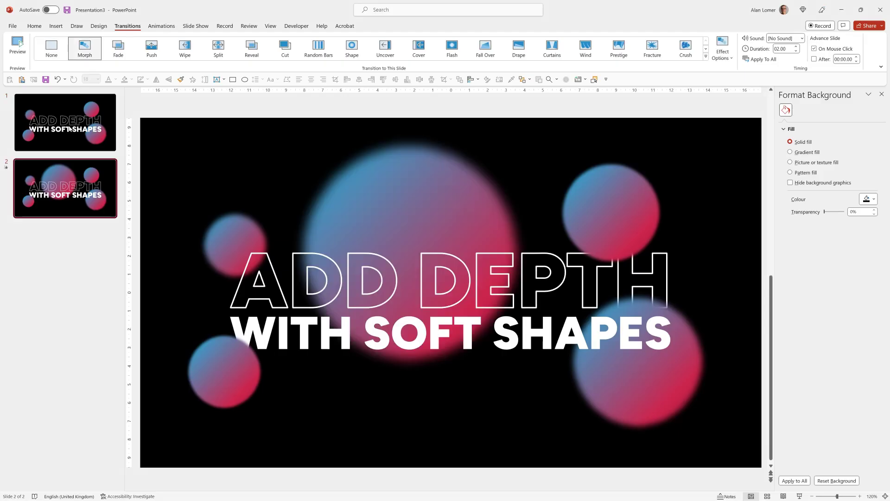
key("Page_Up")
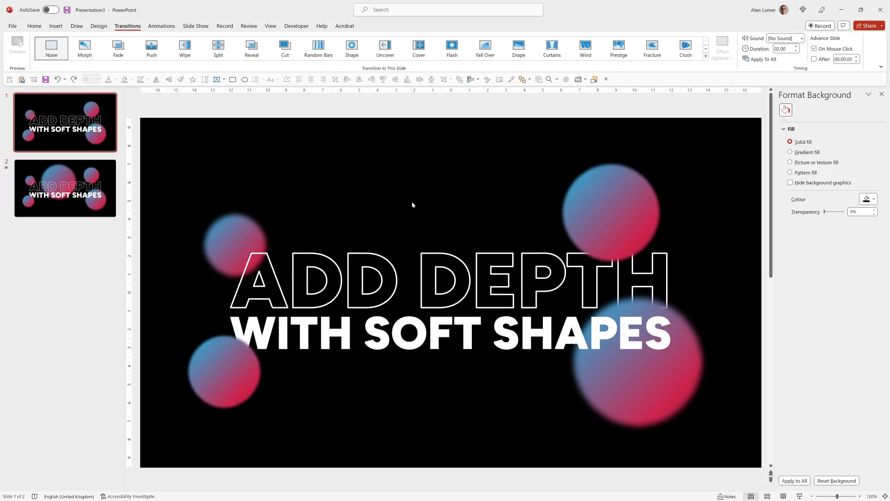
Step: Shrink the top-right, bottom-right, bottom-left and upper-left circles on slide 1 to tiny dots
left_click(605, 209)
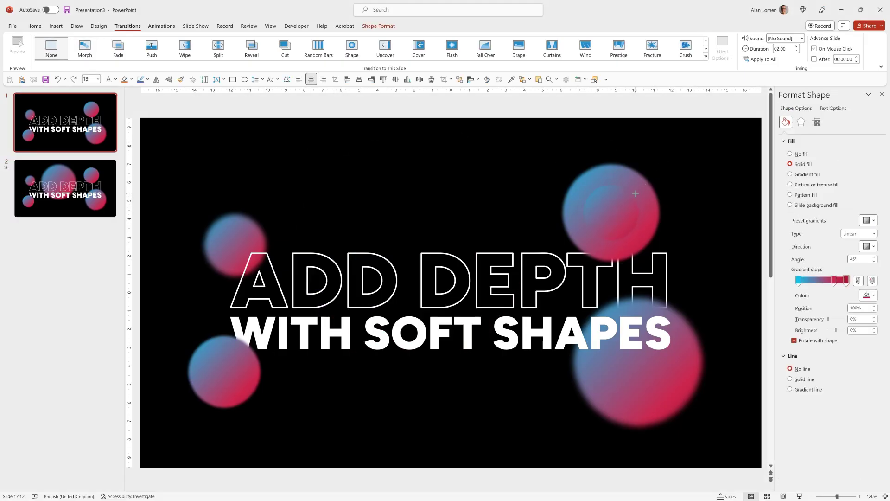
left_click(616, 212)
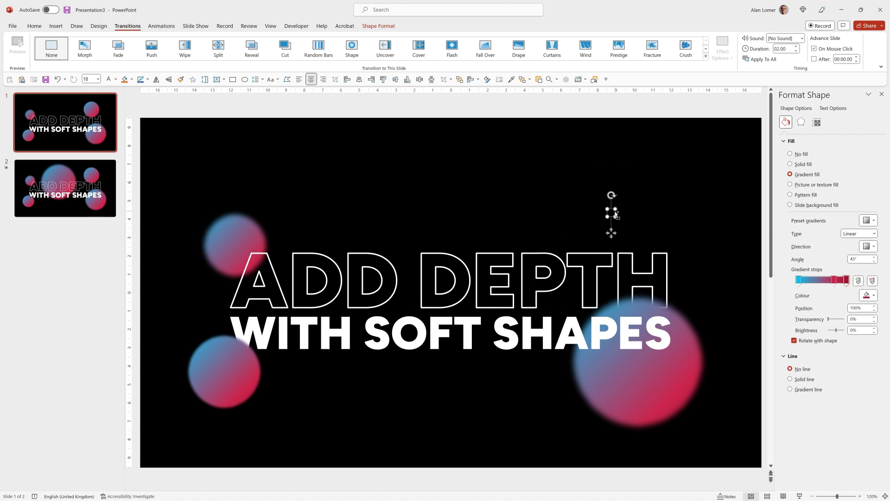
left_click(637, 370)
mouse_move(637, 371)
left_mouse_down()
mouse_move(662, 332)
mouse_move(649, 371)
mouse_move(639, 357)
left_mouse_up()
left_click(233, 374)
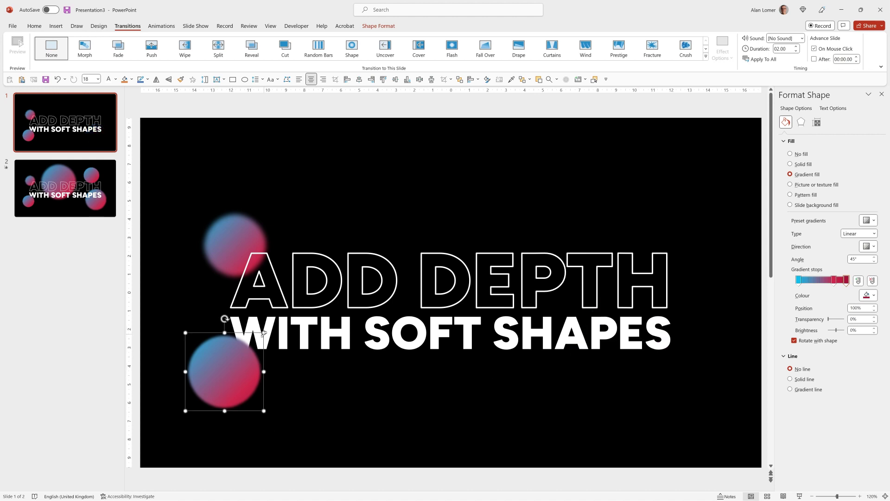
left_click_drag(256, 339, 225, 368)
left_click(224, 223)
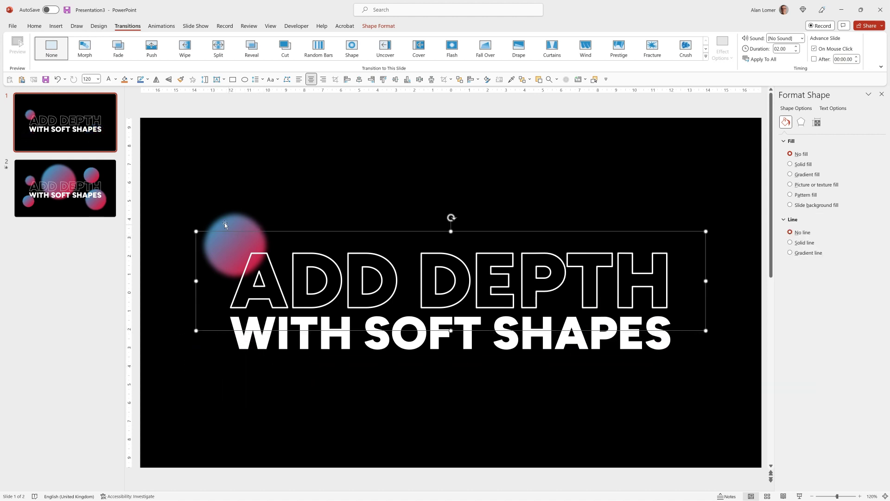
left_click(256, 225)
left_click_drag(256, 225, 235, 244)
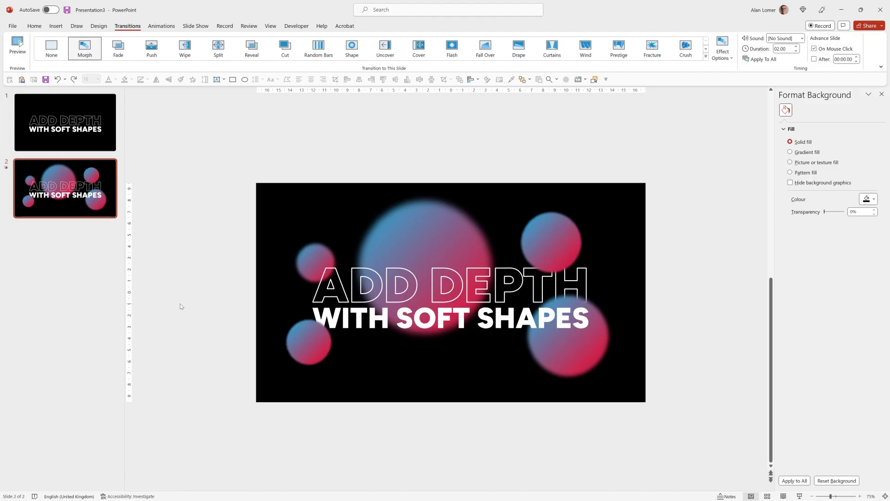
Step: Make the first gradient stop of slide 2's large blurred circle purple
left_click(425, 224)
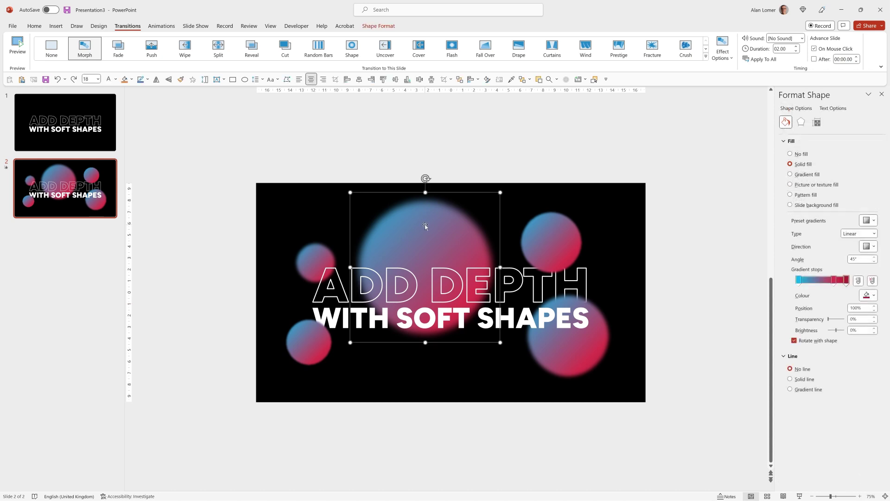
left_click(798, 281)
left_click(868, 295)
left_click(885, 374)
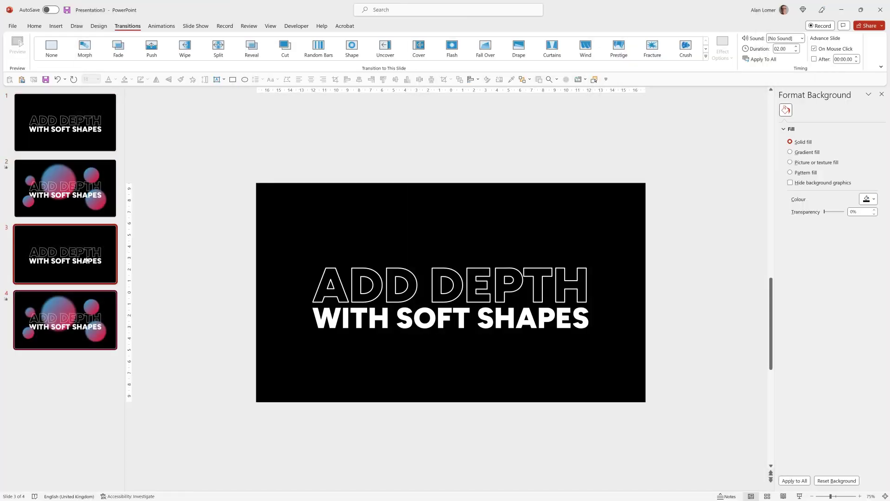
Step: Give slide 3 a custom dark purple background colour
left_click(87, 261)
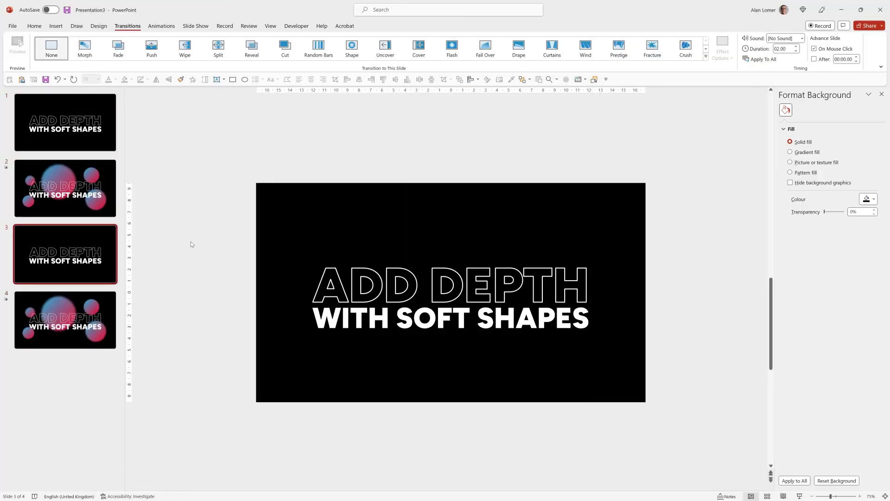
left_click(874, 199)
left_click(841, 322)
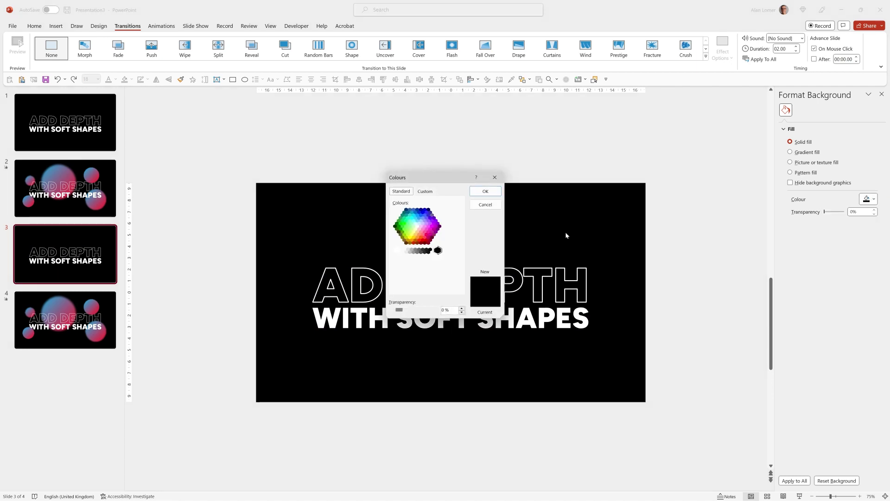
left_click(424, 191)
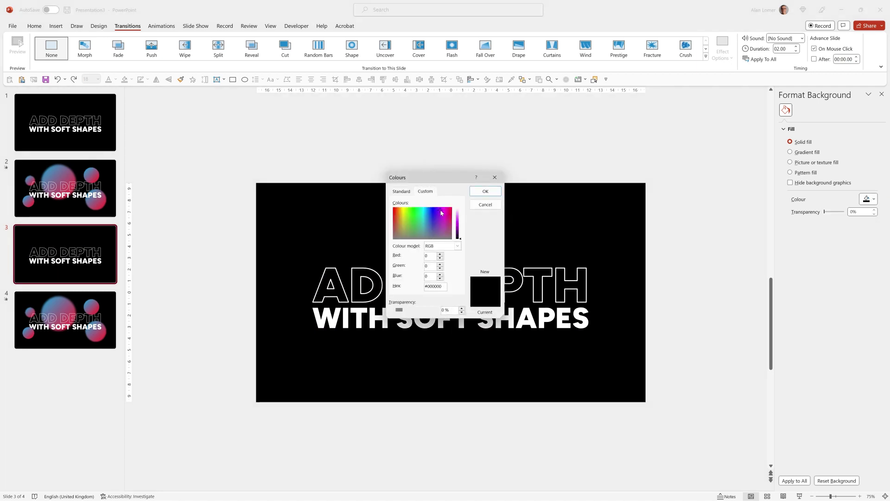
left_click(441, 211)
left_click_drag(460, 238, 460, 238)
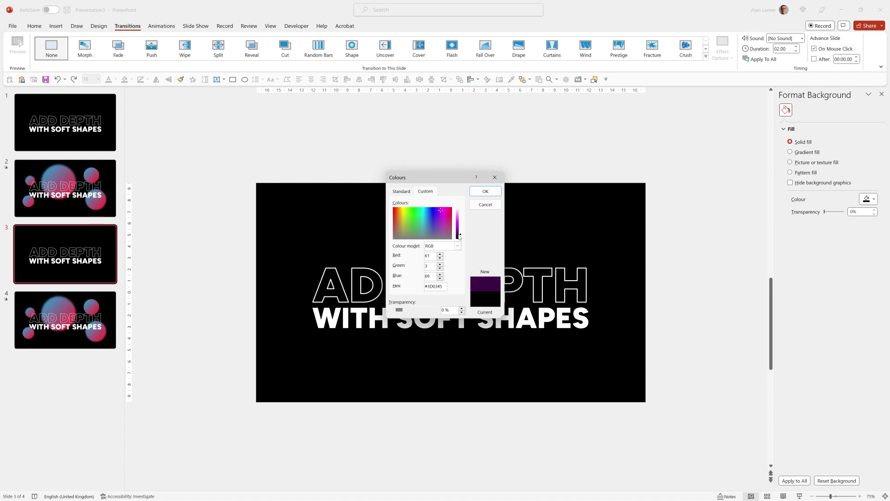
left_click(442, 211)
left_click(485, 191)
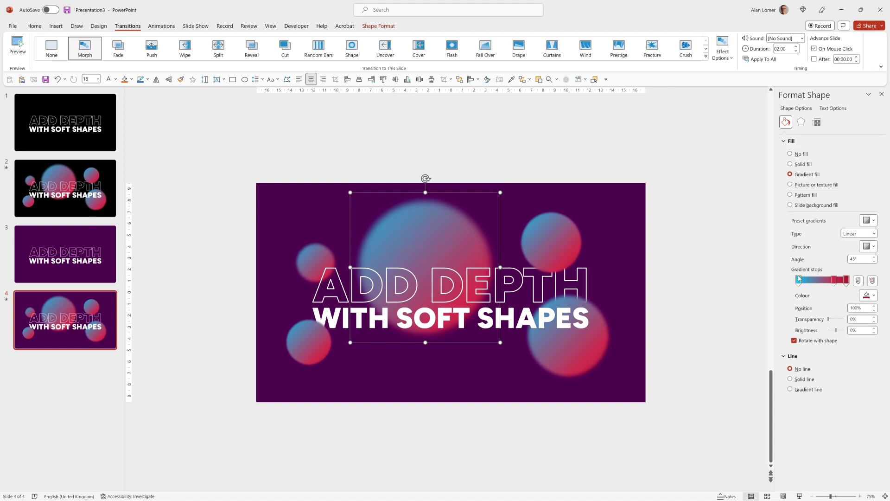
Step: Turn the left gradient stop purple on the first circle and the top-right circle
left_click(798, 280)
left_click(870, 299)
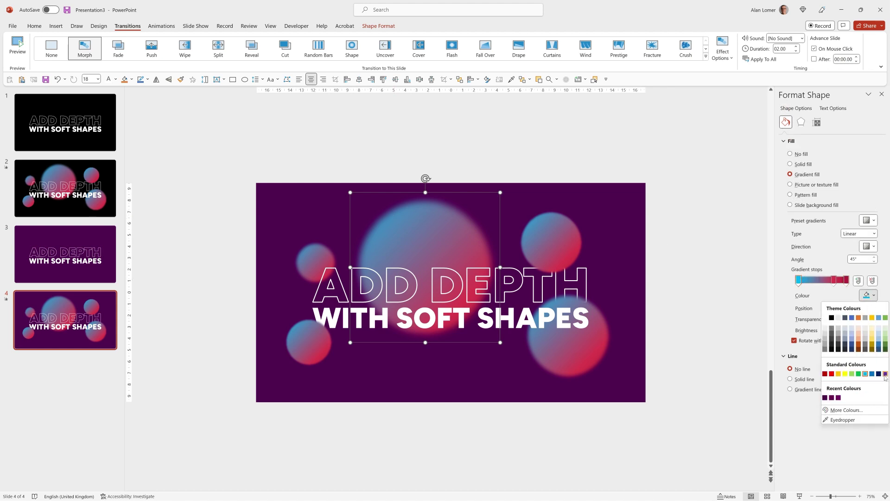
left_click(884, 374)
left_click(560, 226)
left_click(870, 295)
left_click(878, 365)
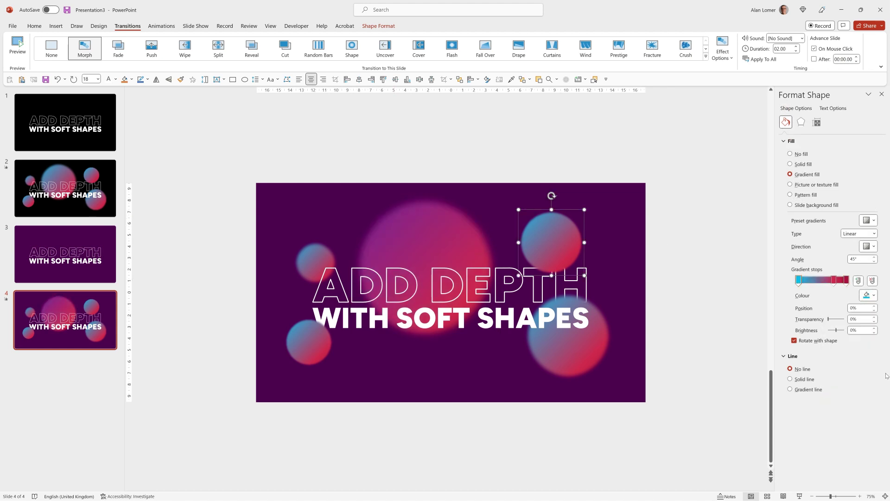
key("Tab")
Step: Repeat the purple left gradient stop on the remaining circles, ending with the upper-left one
left_click(870, 295)
left_click(877, 365)
key("Tab")
left_click(870, 295)
left_click(877, 365)
key("Tab")
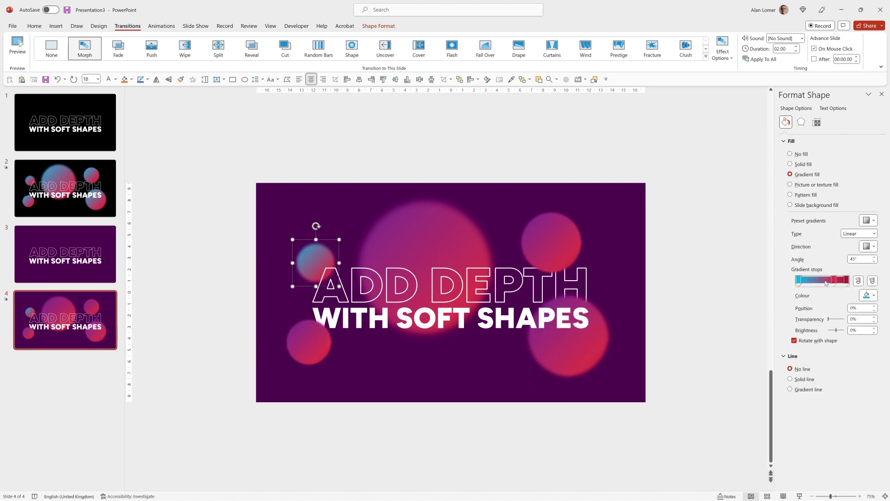